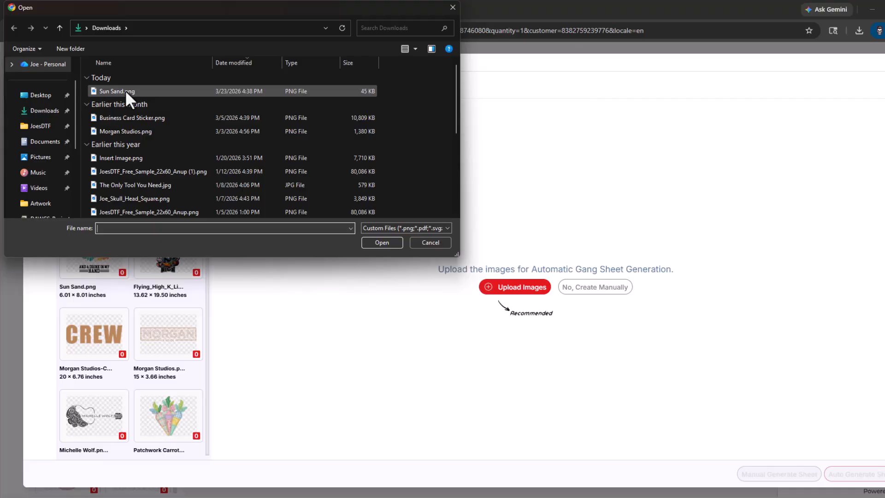
Upload Sun Sand.png from Downloads, try a 10-inch width to check its DPI, and remove the image from the sheet.
double_click(126, 91)
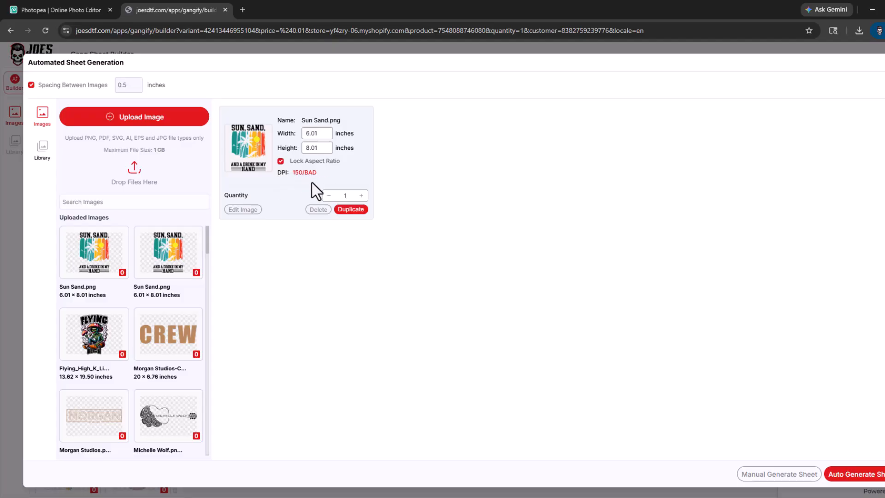
double_click(306, 134)
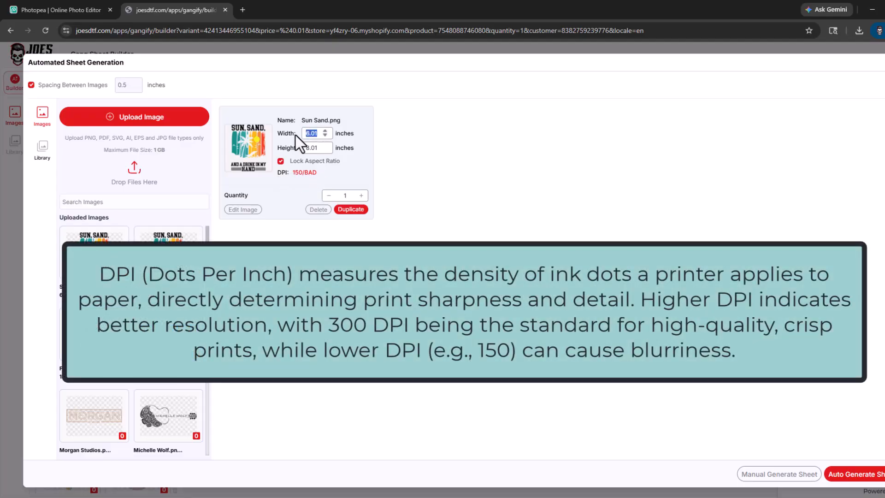
type("10")
left_click(318, 209)
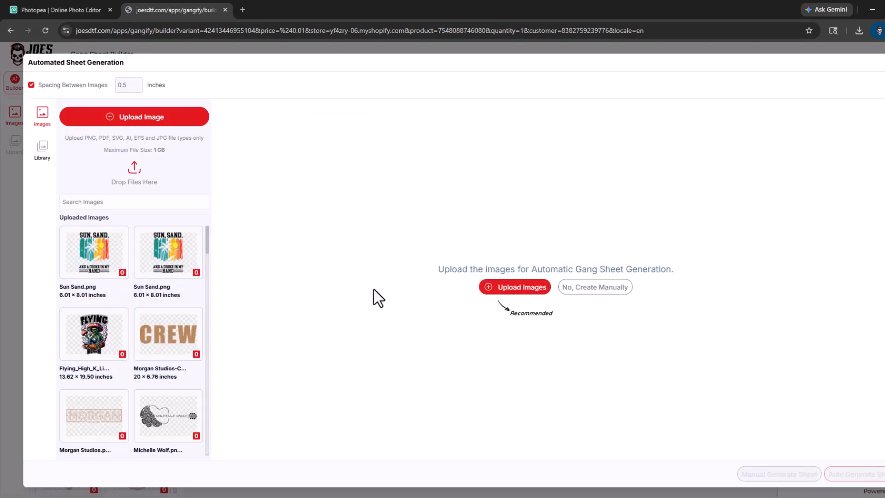
Switch to Photopea and open Sun Sand.png from the Downloads folder.
left_click(72, 11)
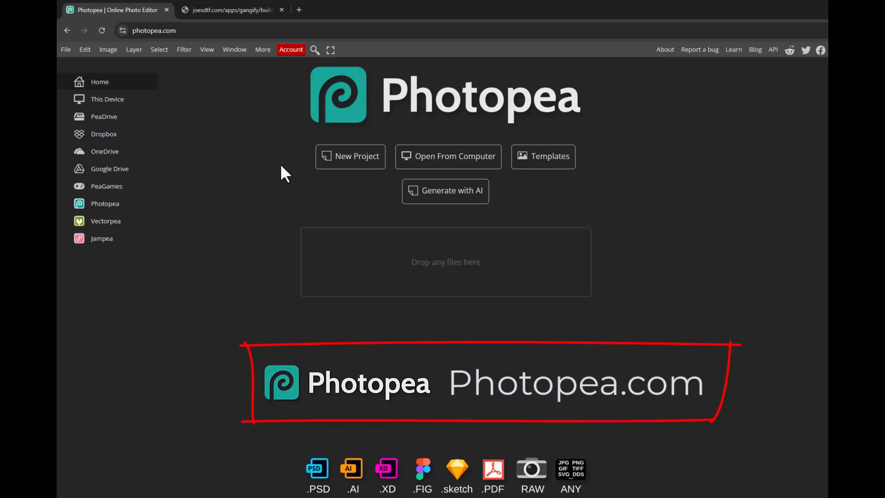
left_click(431, 159)
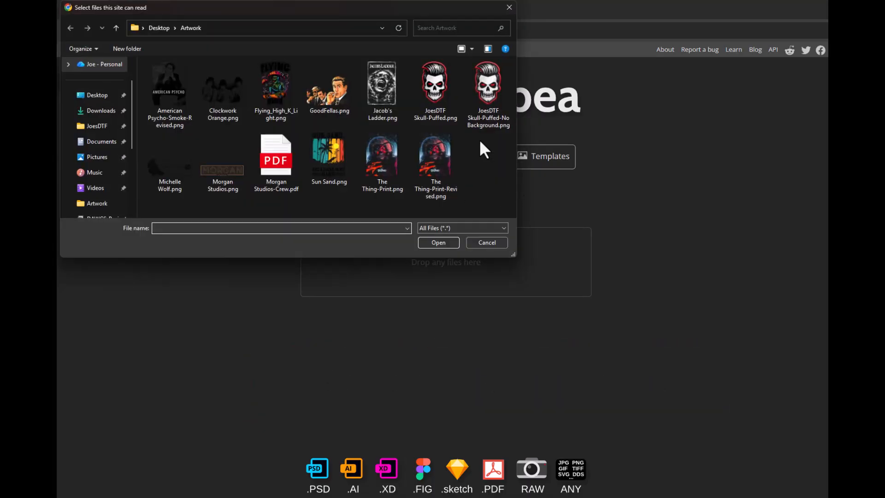
left_click(84, 97)
left_click(82, 112)
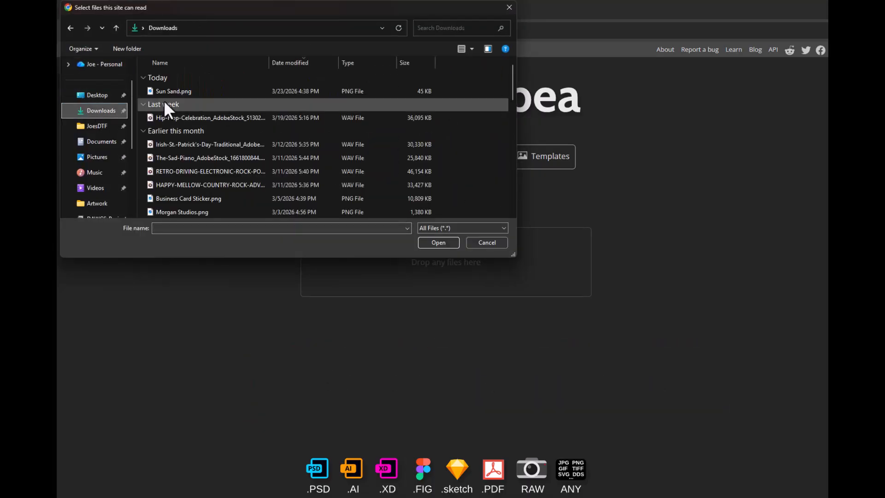
double_click(168, 93)
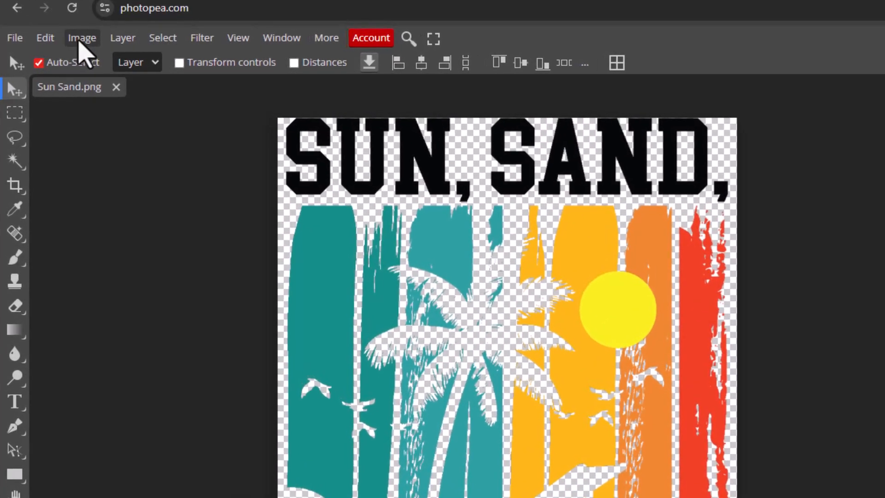
Resize the image by entering a width of 450 pixels with proportions locked, followed by a resolution of 300 DPI.
left_click(83, 40)
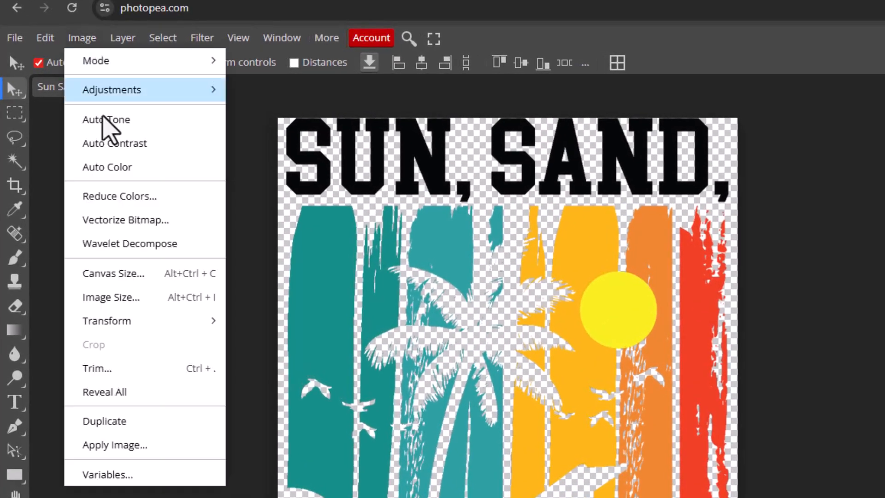
left_click(126, 299)
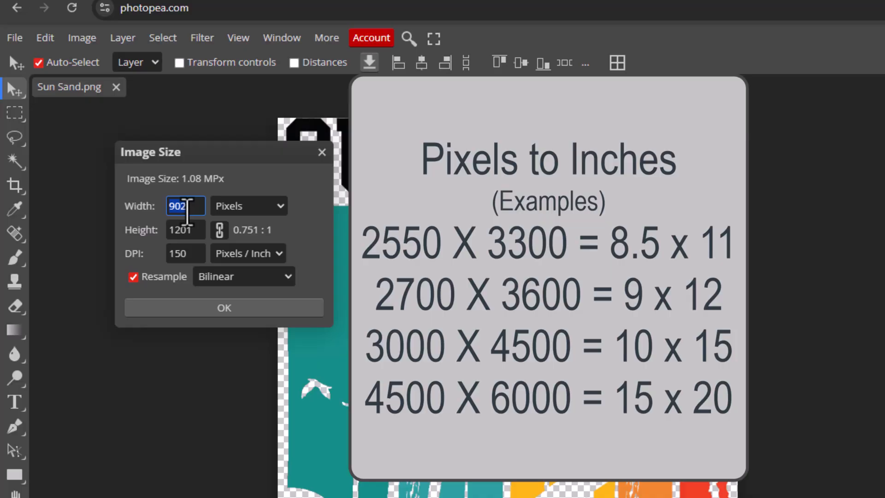
type("4500")
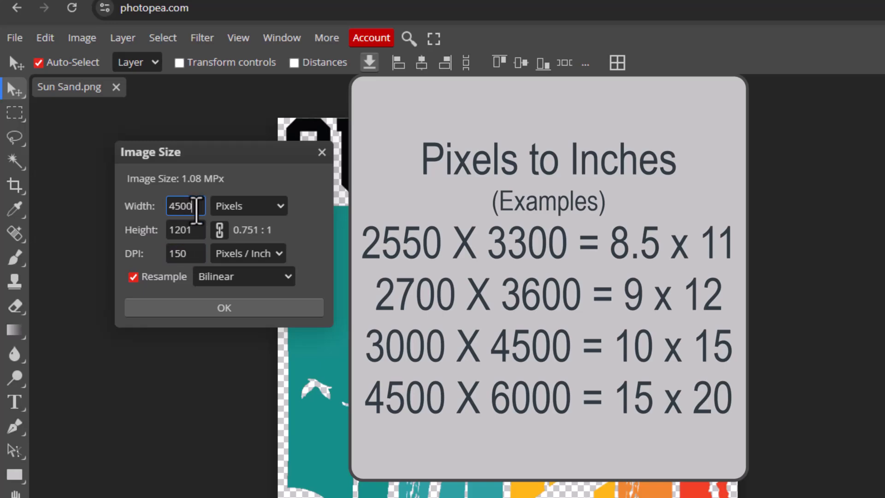
key("BackSpace")
left_click(191, 256)
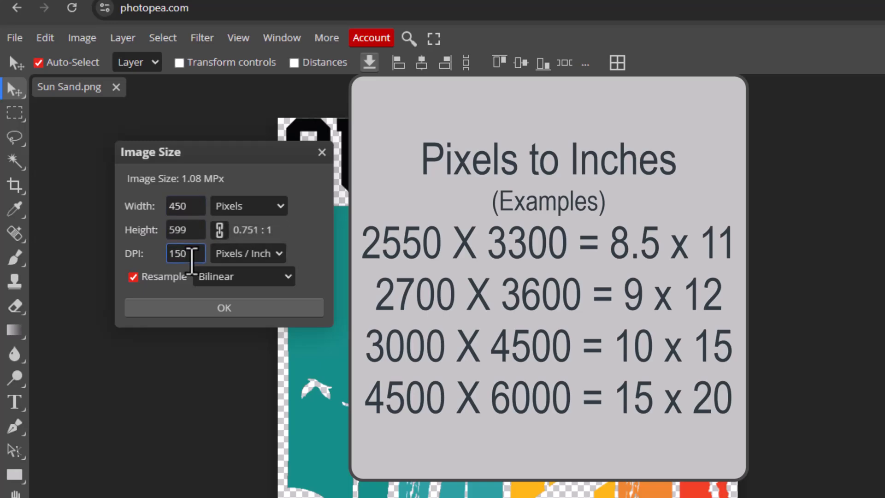
left_click_drag(191, 254, 148, 253)
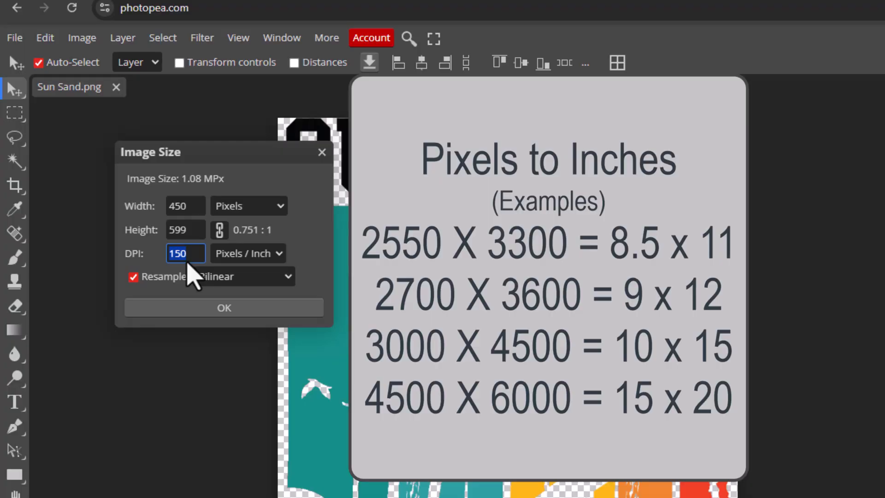
type("300")
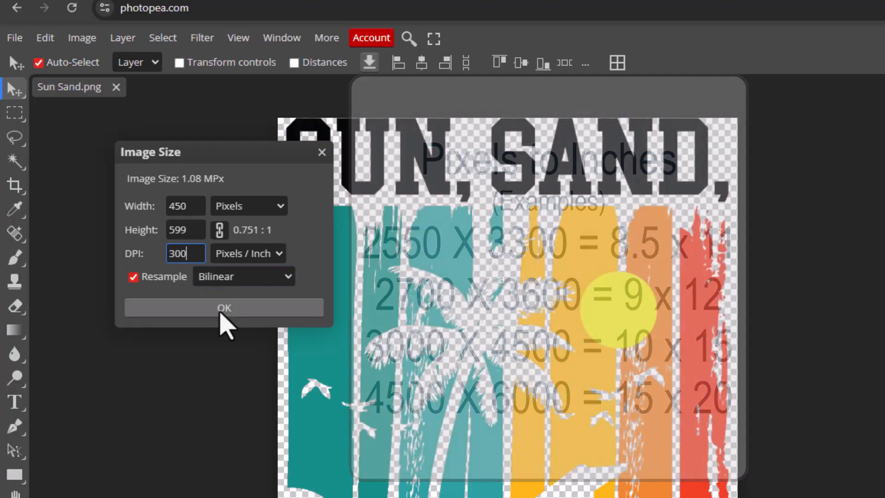
left_click(221, 309)
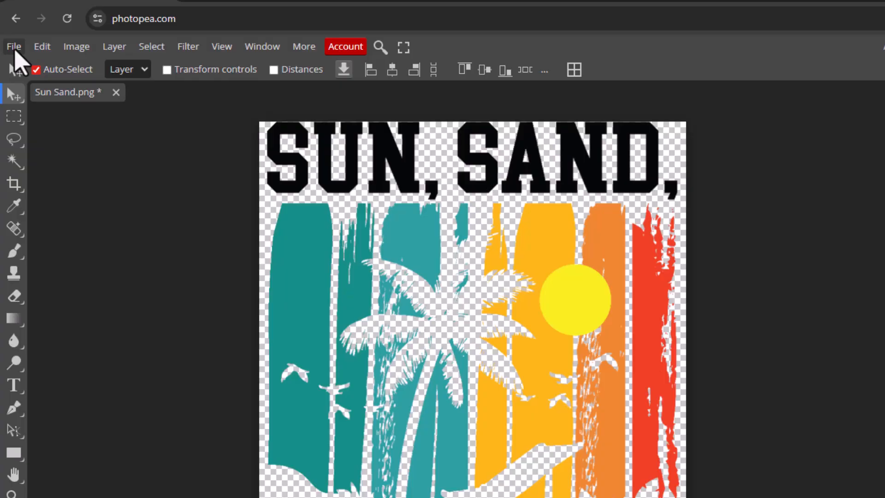
Export the resized artwork as a PNG named Sun Sand at 100% quality.
left_click(13, 47)
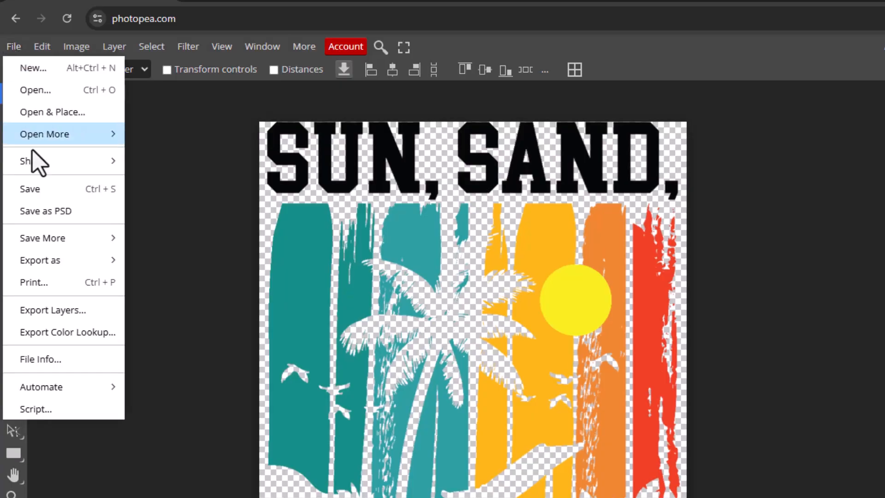
mouse_move(56, 258)
left_click(152, 259)
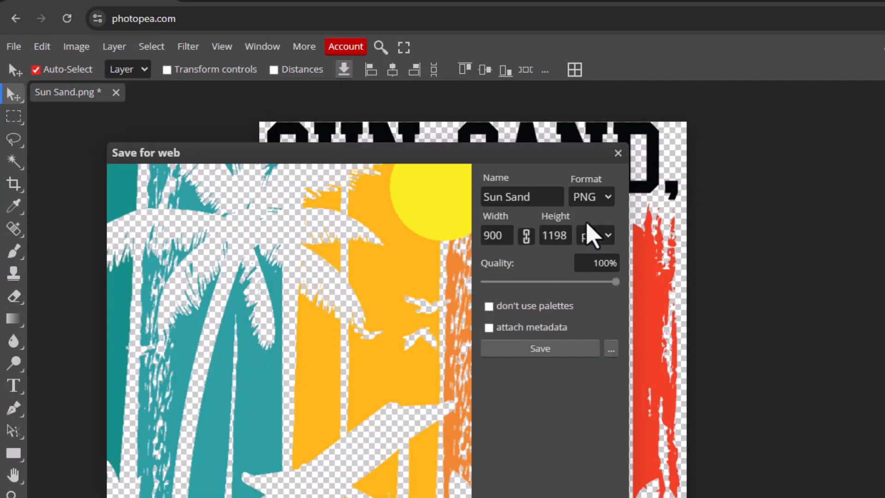
left_click(535, 349)
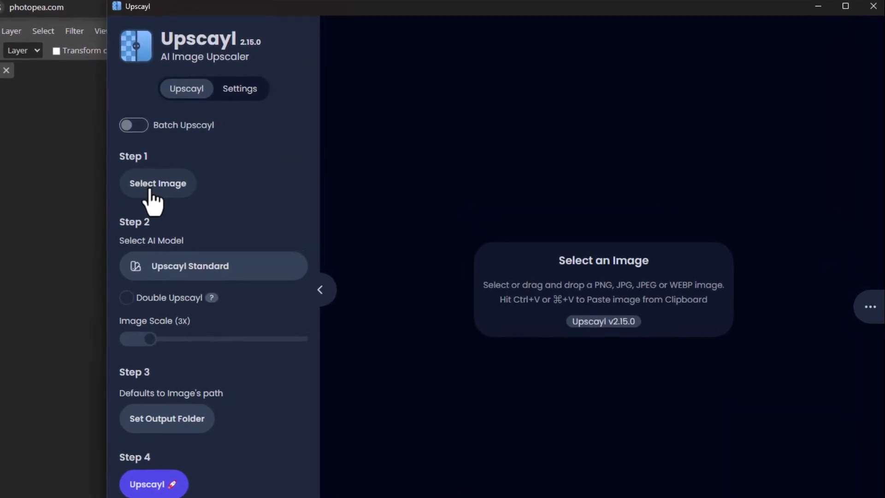
In Upscayl, load Sun Sand (1).png from Downloads and set the image scale to 4X.
left_click(149, 191)
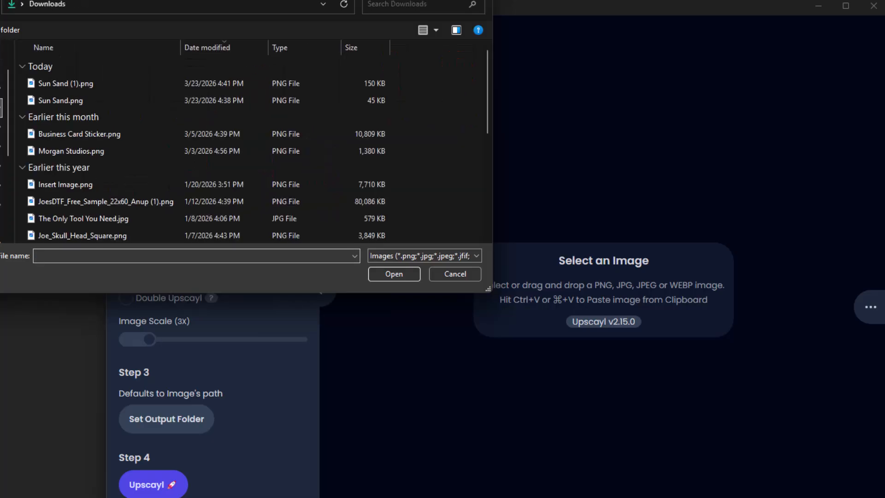
double_click(66, 85)
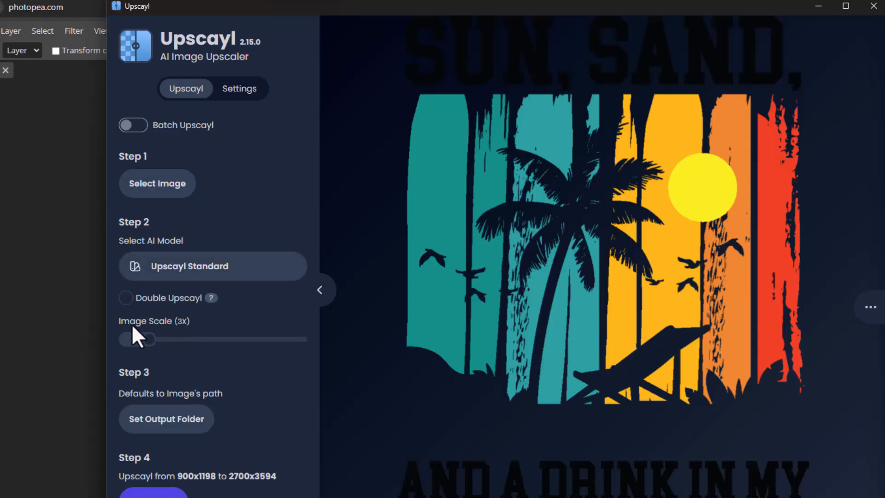
left_click_drag(141, 341, 161, 342)
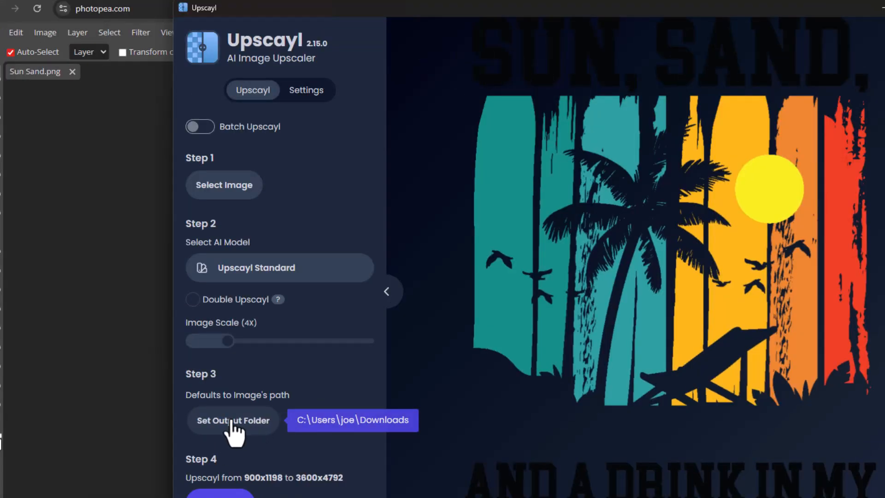
Set the output folder for the upscaled image to the Artwork folder on the Desktop.
left_click(167, 421)
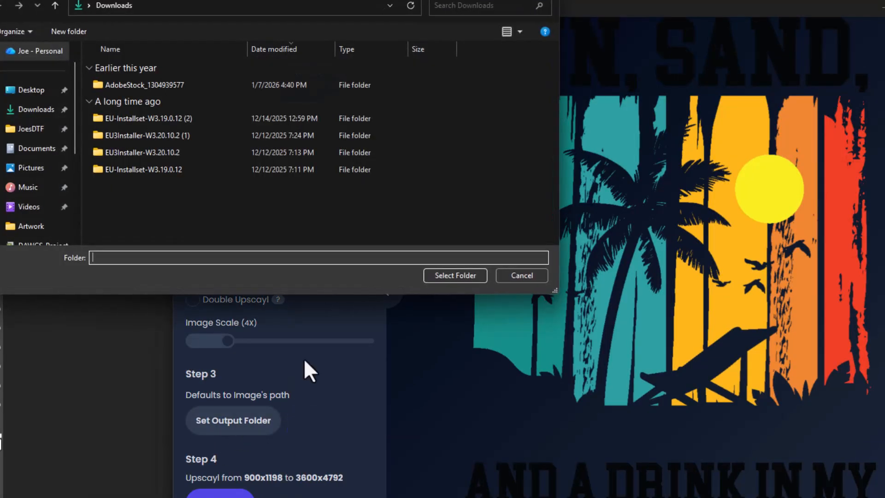
left_click(32, 90)
double_click(101, 76)
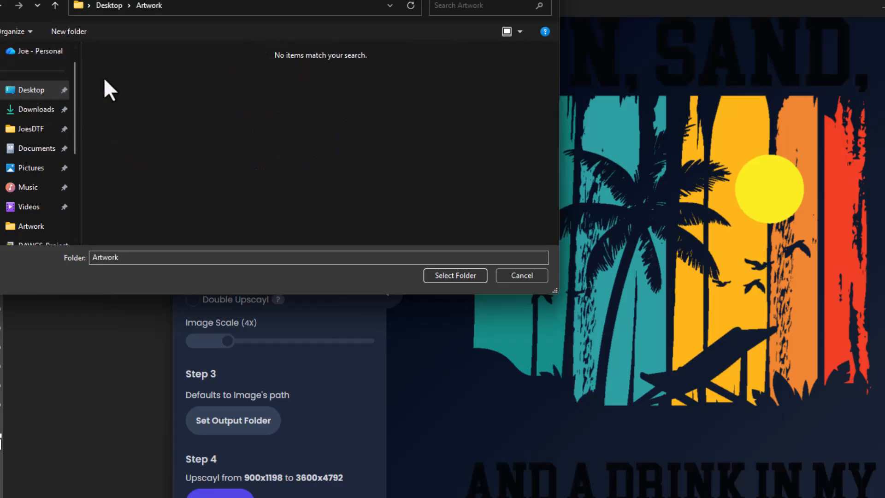
left_click(447, 275)
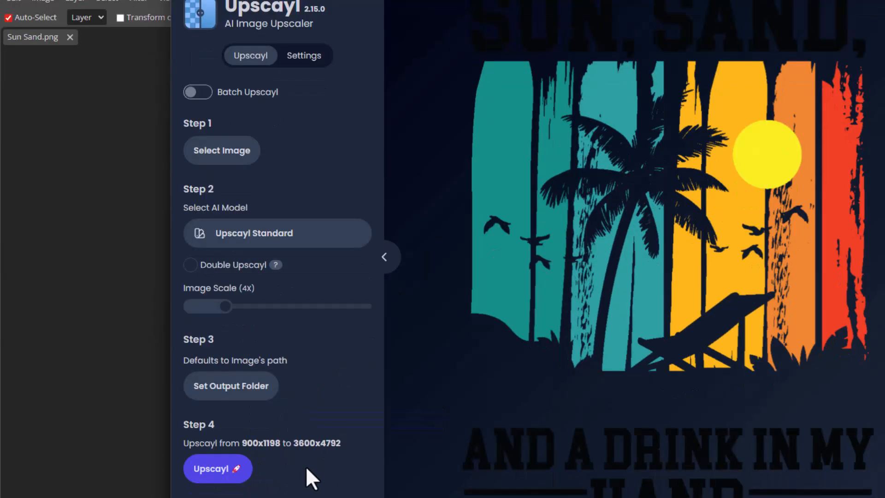
Upscale the image with the Upscayl Standard model and compare the original with the upscaled version.
left_click(213, 473)
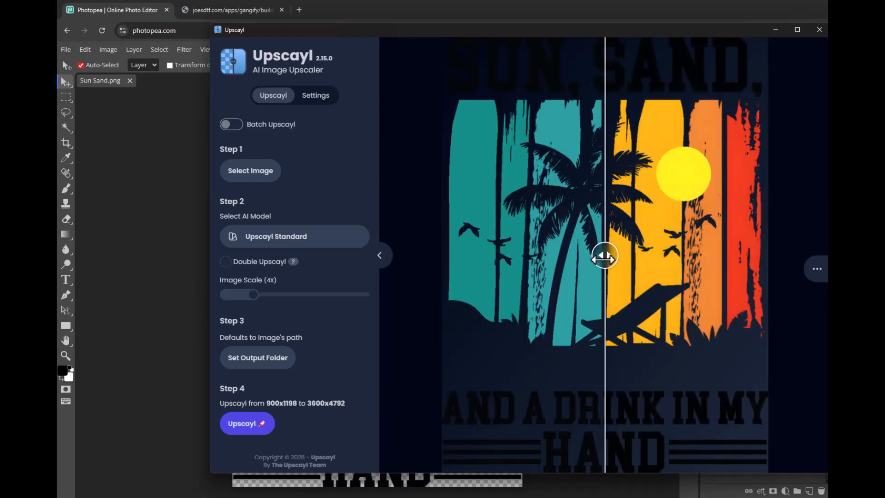
left_click_drag(604, 255, 658, 259)
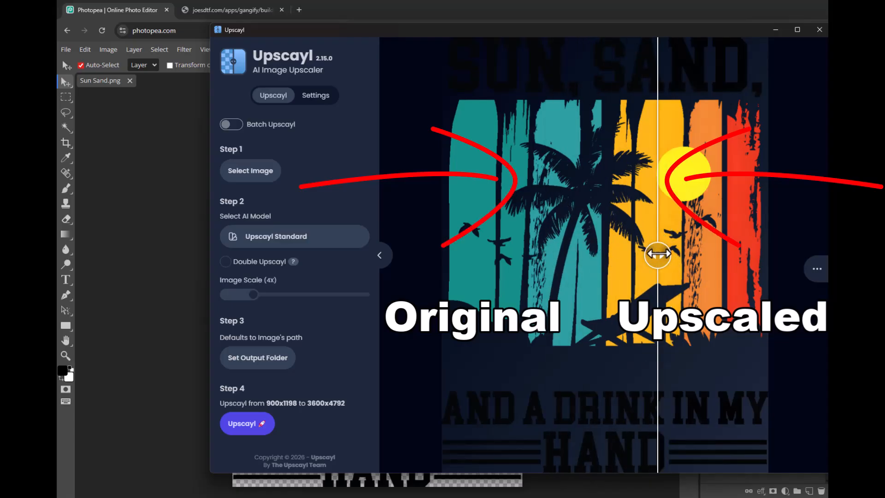
left_click_drag(658, 256, 584, 256)
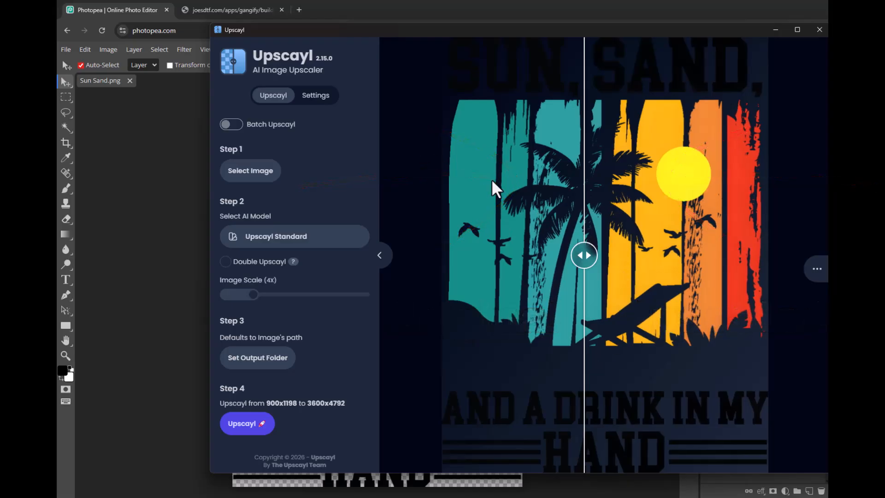
Return to Photopea and open Sun Sand (1)_upscayl_4x_upscayl-standard-4x.png from the Desktop's Artwork folder.
left_click(165, 187)
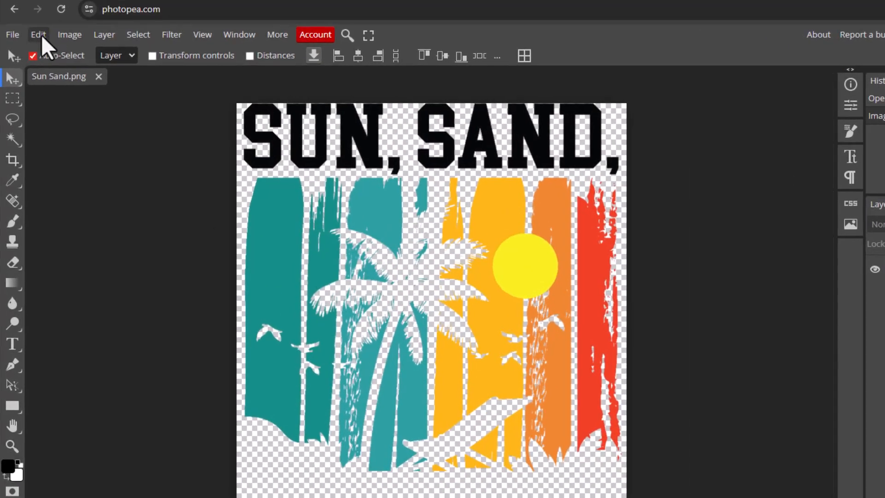
left_click(12, 35)
left_click(27, 72)
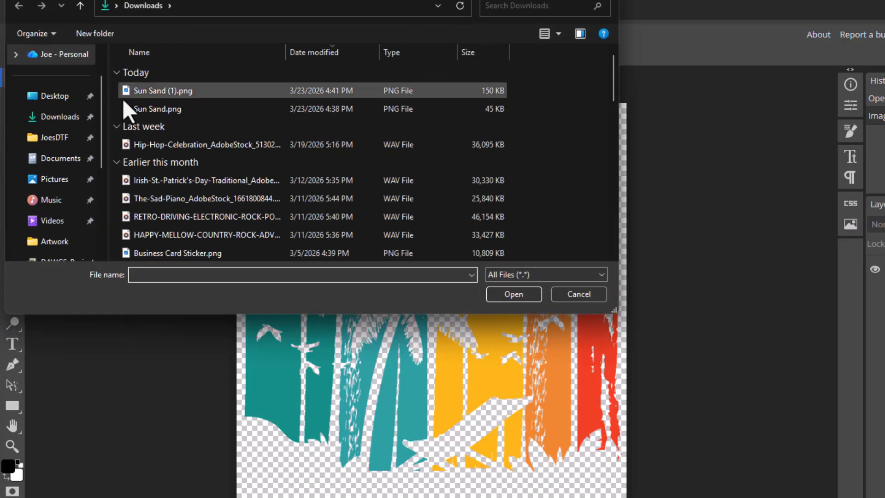
left_click(61, 104)
double_click(153, 79)
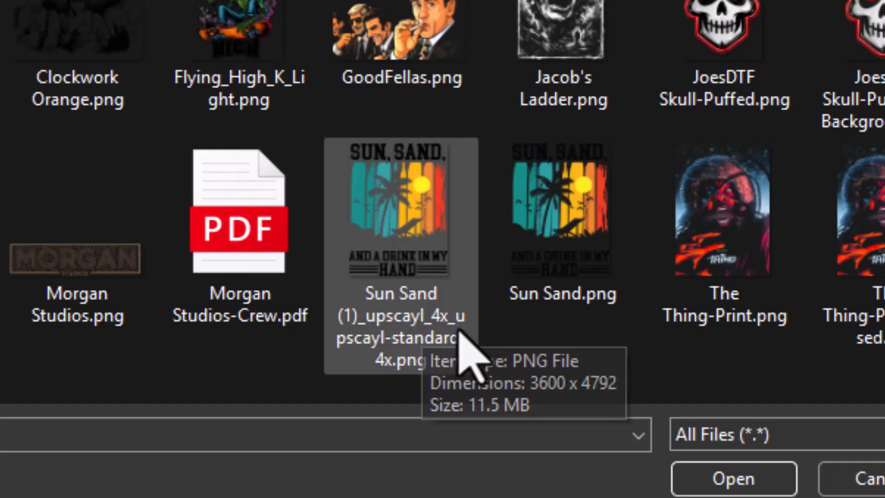
double_click(403, 249)
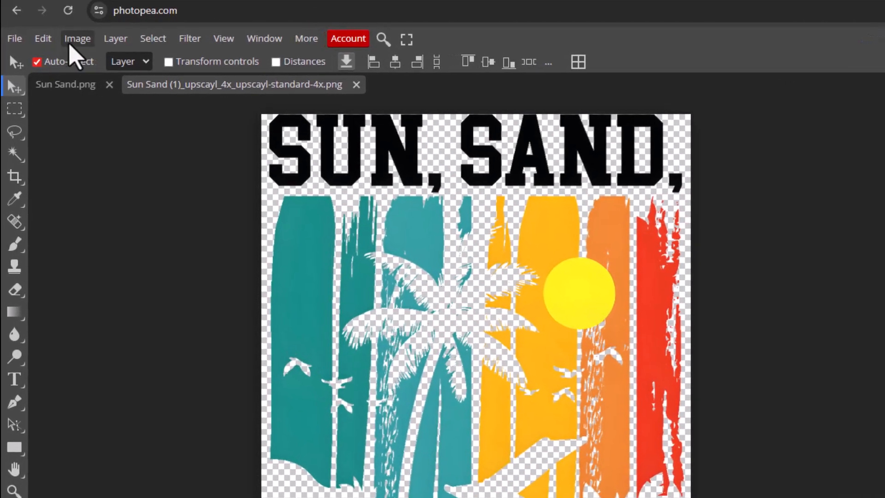
Open the upscaled artwork's Image Size settings and switch the dimension units to inches.
left_click(88, 43)
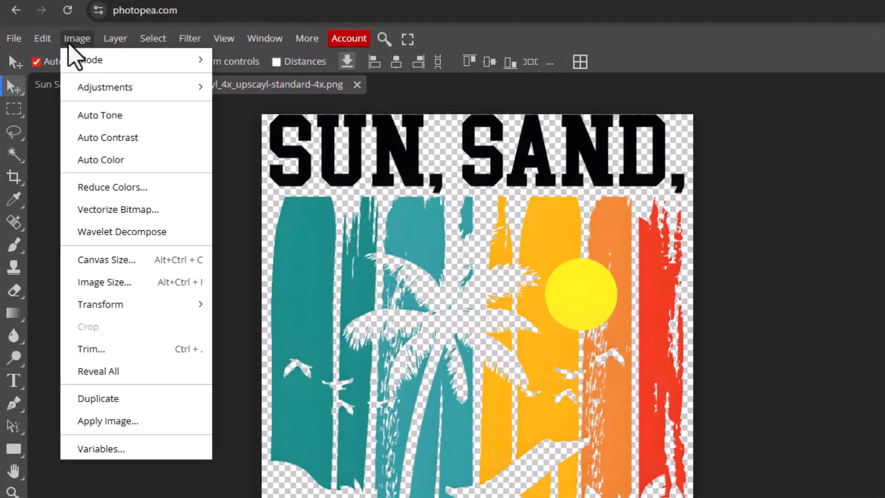
left_click(100, 285)
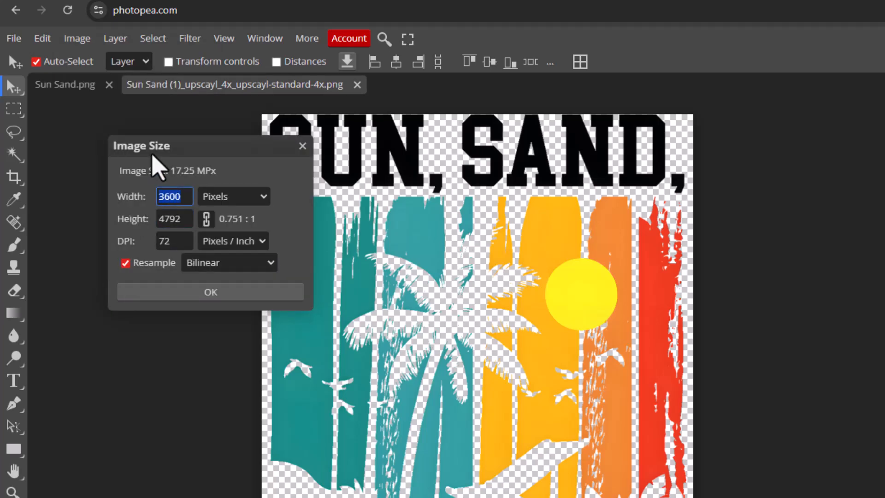
left_click(231, 198)
left_click(224, 291)
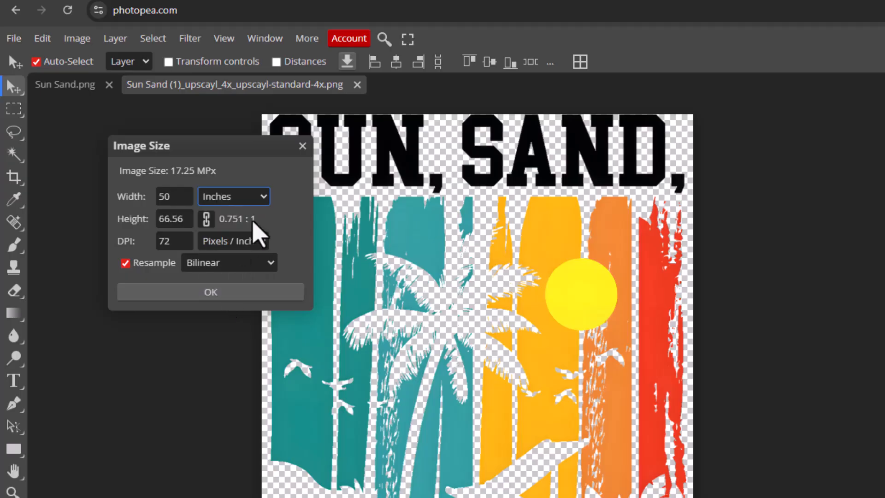
Compare the upscaled artwork's dimensions in pixels and in inches, leaving the units on inches.
left_click(248, 197)
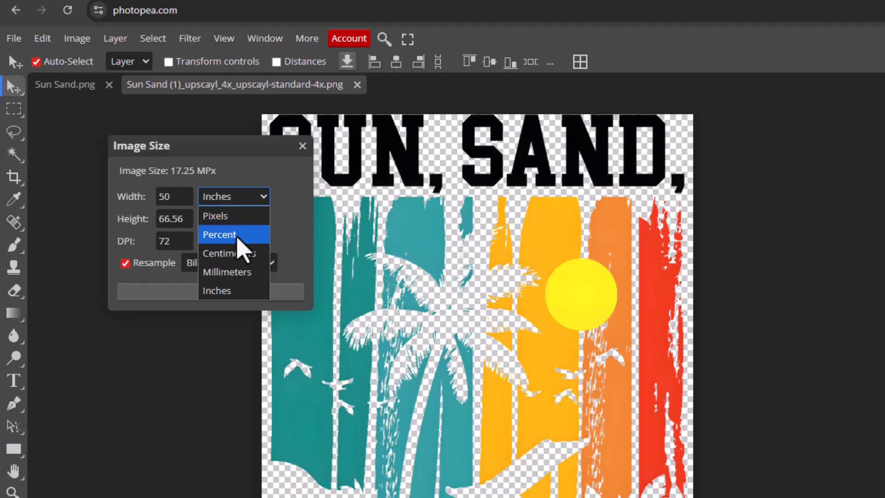
left_click(230, 217)
left_click(228, 197)
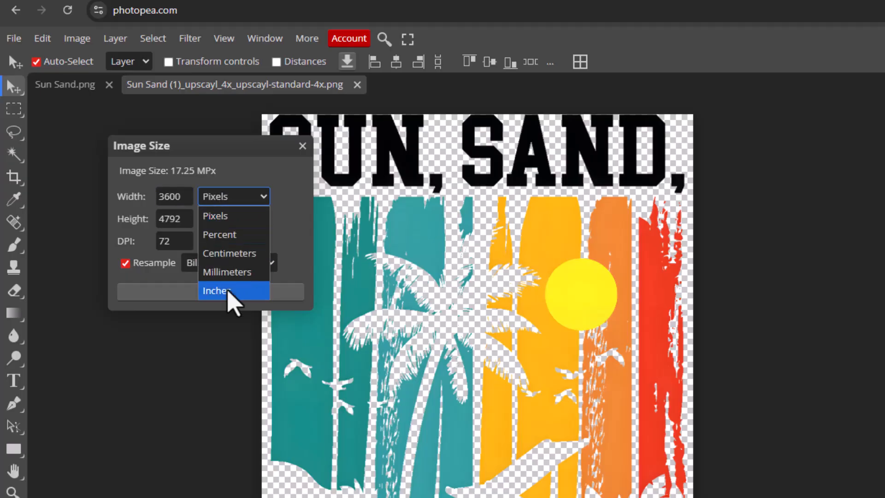
left_click(225, 291)
left_click(178, 223)
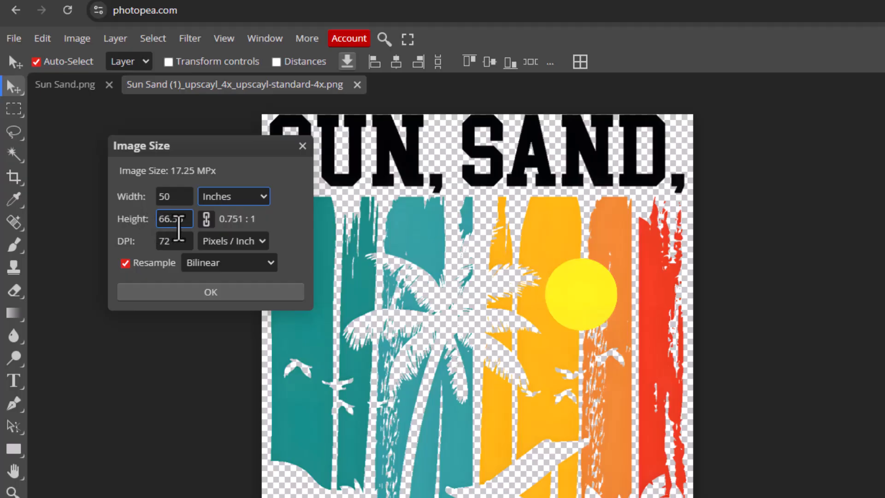
left_click(226, 197)
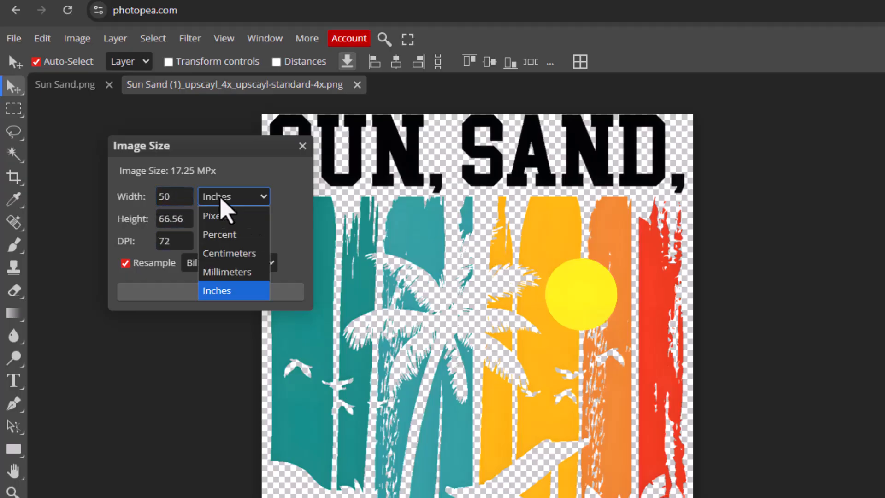
left_click(221, 198)
Resize the upscaled artwork to a width of 15 inches at 300 DPI, keeping its proportions.
double_click(169, 241)
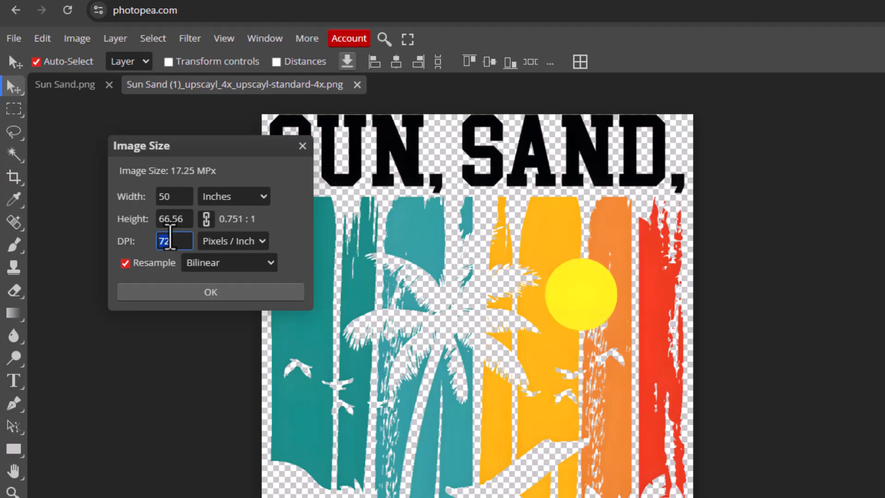
type("300")
double_click(179, 196)
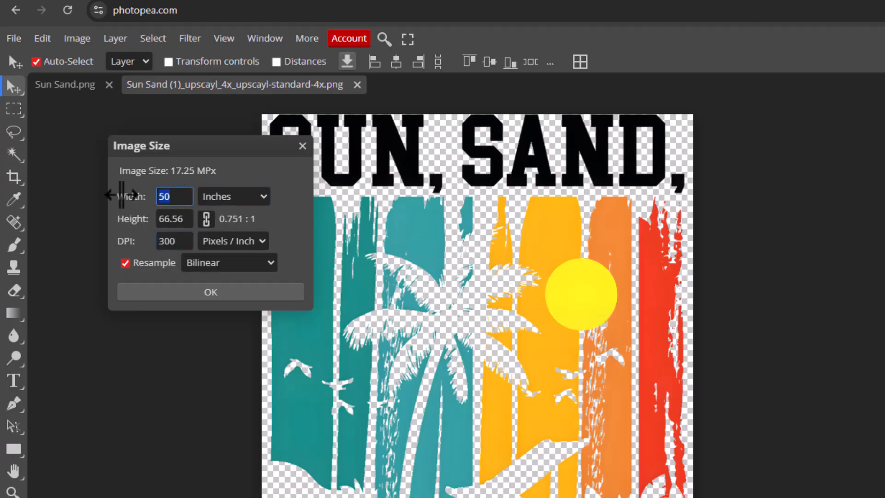
type("12")
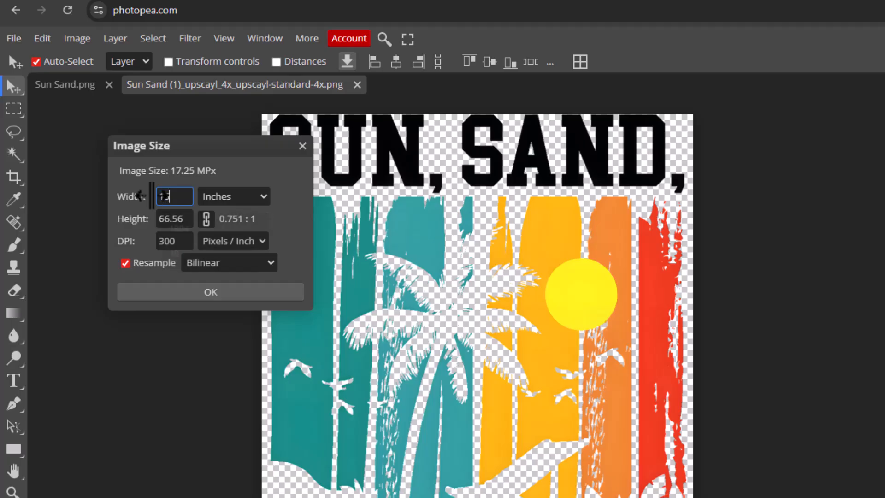
left_click(233, 294)
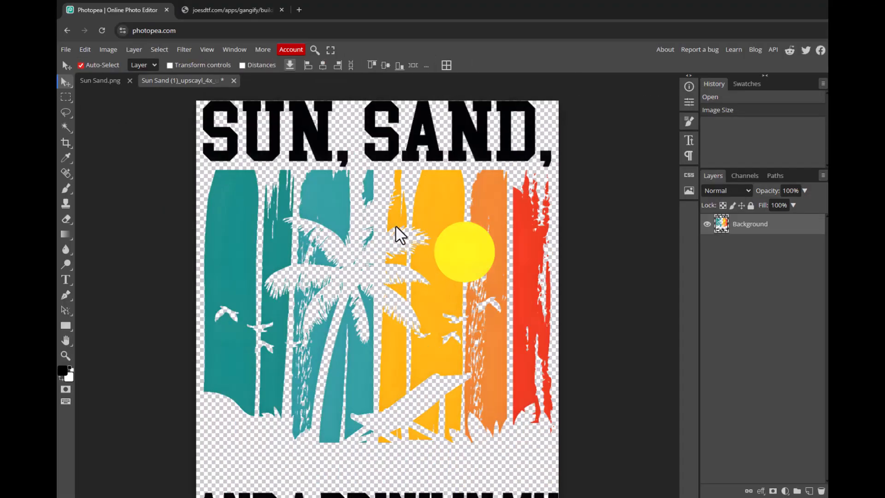
scroll(396, 227, "down", 3)
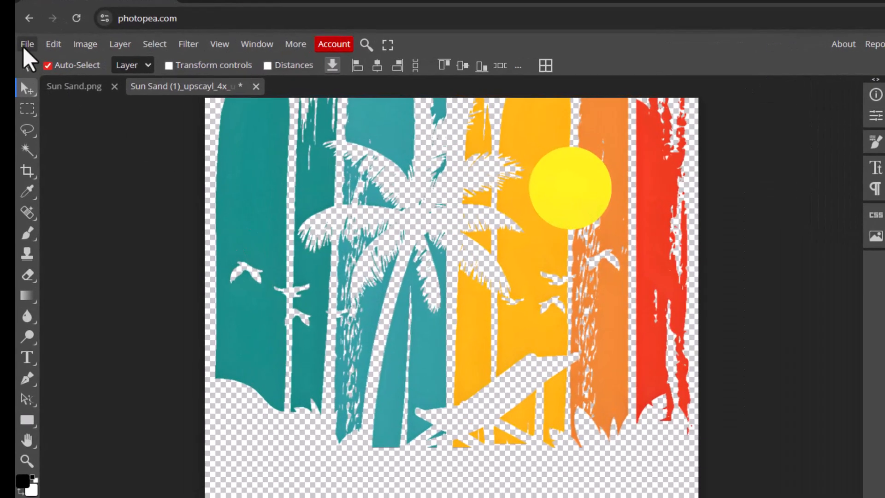
Export the resized artwork as a PNG named "Sun Sand-Final Print".
left_click(66, 50)
mouse_move(96, 258)
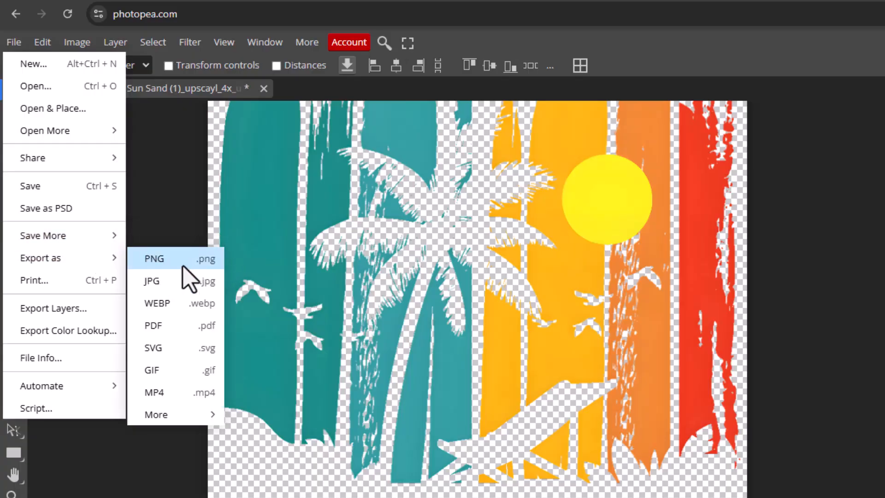
left_click(157, 260)
left_click(486, 140)
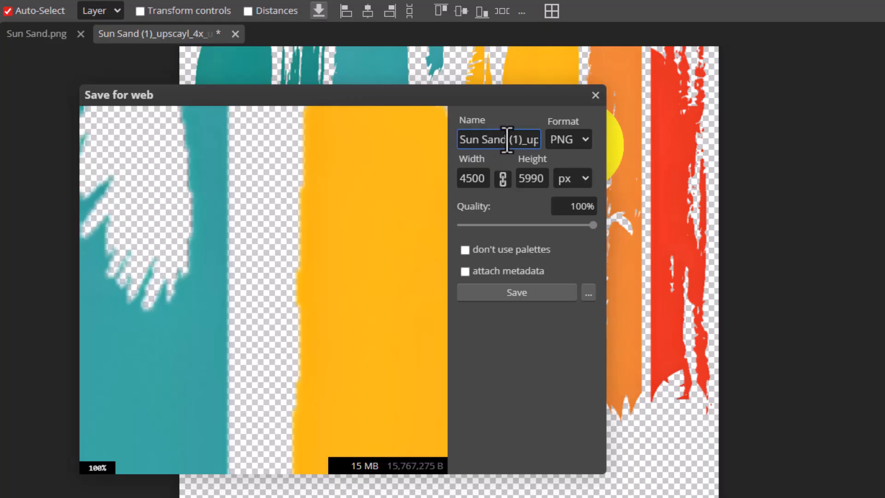
key("ctrl+a")
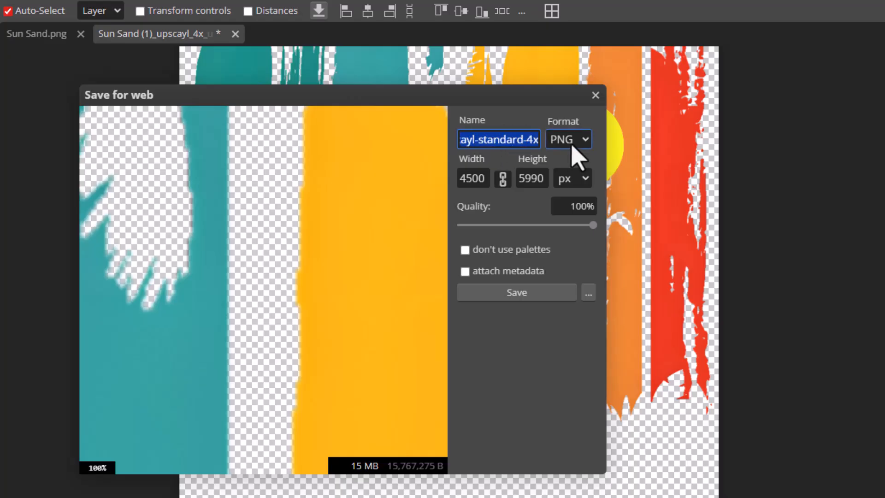
type("Sun Sand")
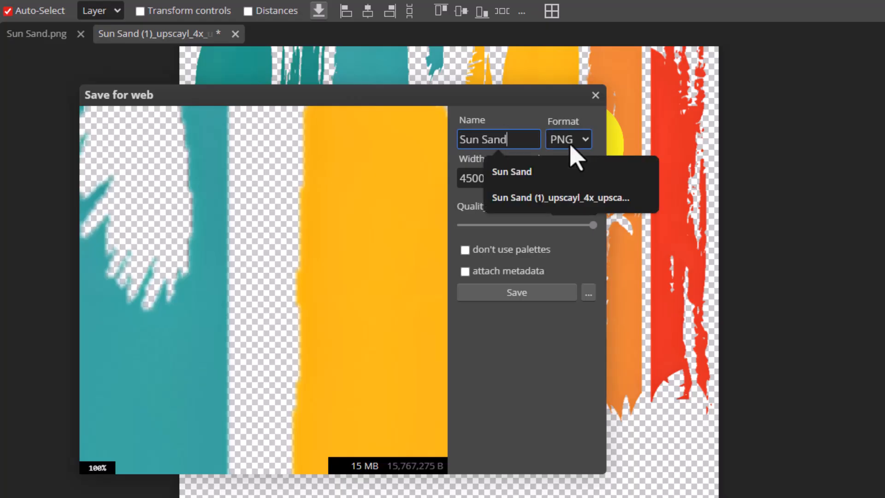
type("-")
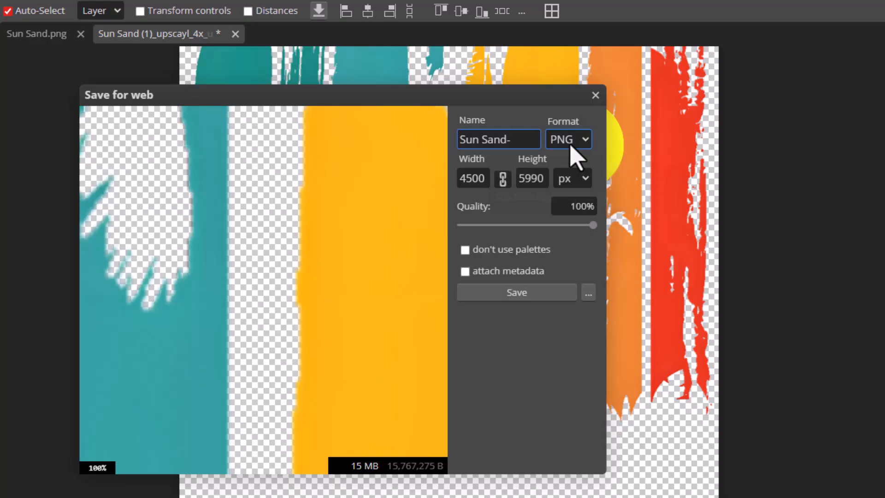
type("Final Print")
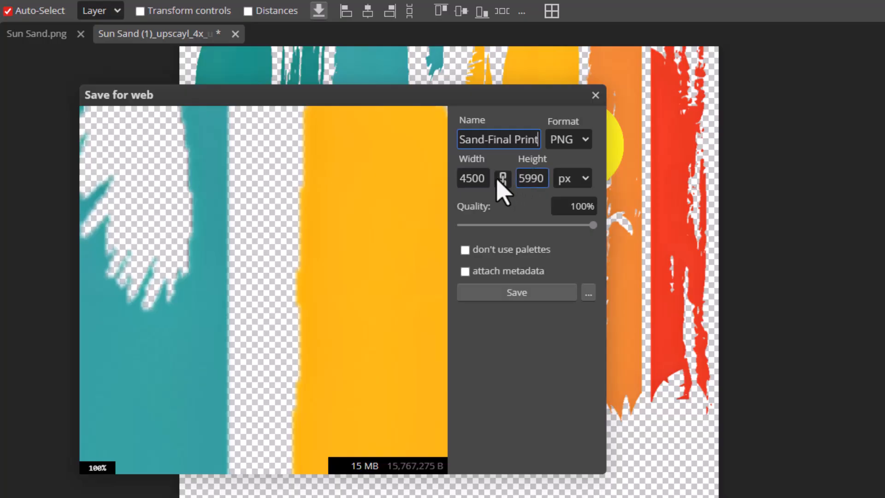
left_click(523, 295)
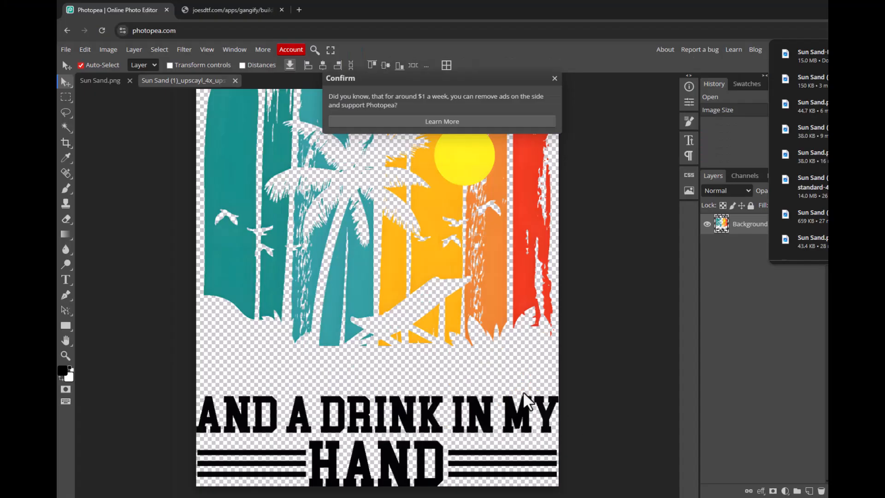
In the joesdtf.com gang sheet builder, delete both uploaded Sun Sand.png images and upload Sun Sand-Final Print.png from Downloads.
left_click(233, 10)
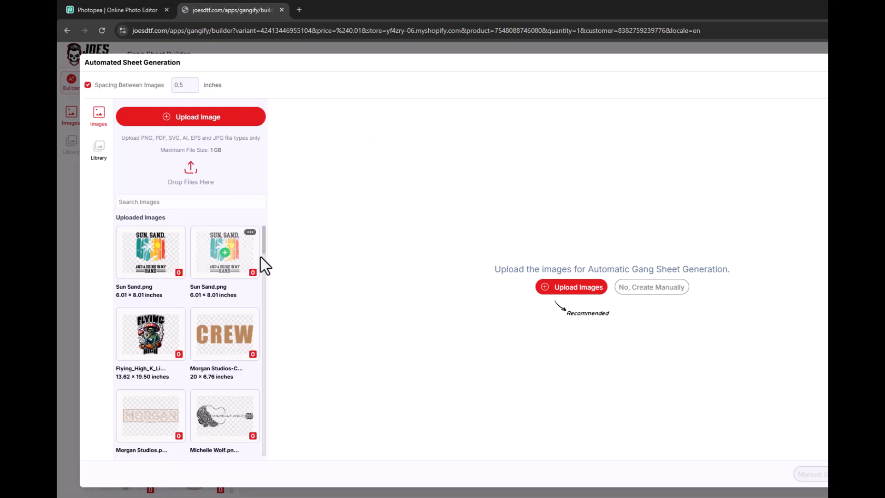
left_click(177, 232)
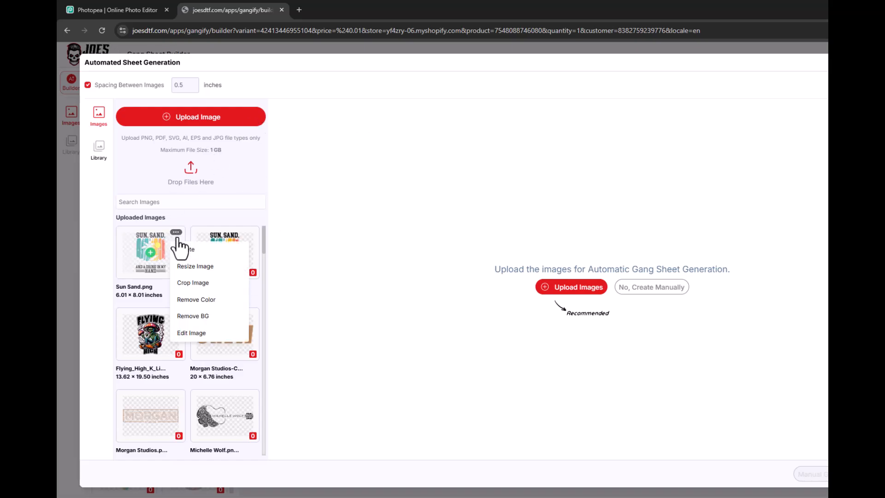
left_click(186, 254)
left_click(177, 231)
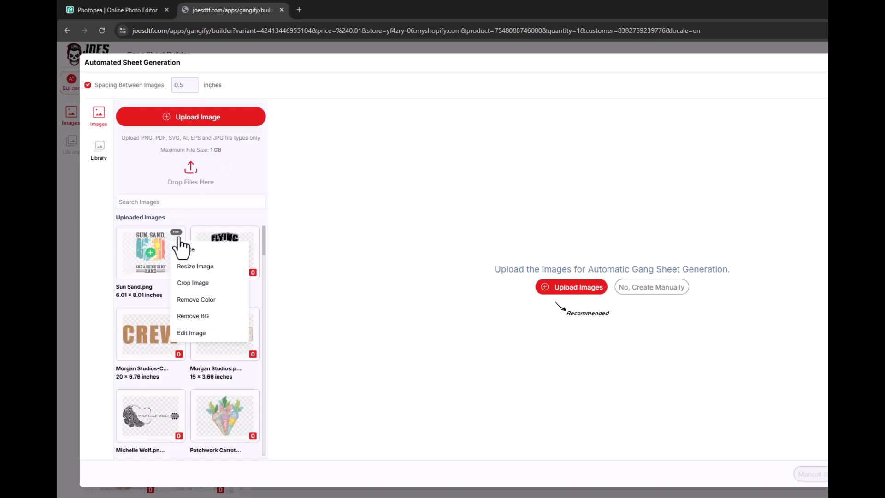
left_click(186, 252)
left_click(195, 119)
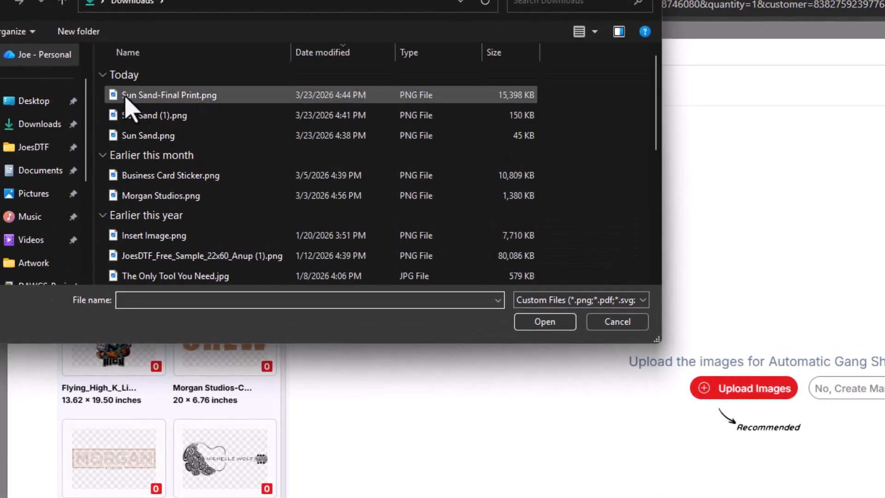
double_click(180, 95)
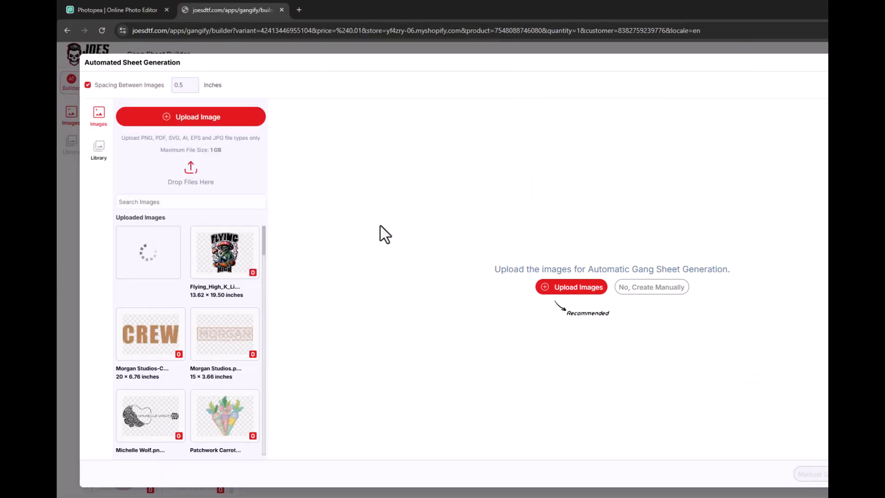